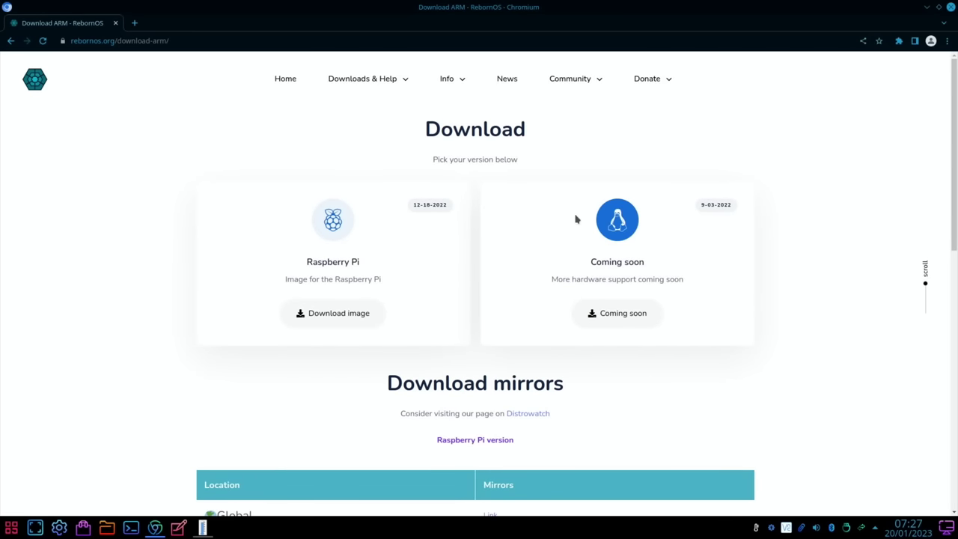
On rebornos.org/download-arm, start the Raspberry Pi image download
{"action": "scroll", "coordinate": [260, 298], "scroll_direction": "down", "scroll_amount": 3}
{"action": "scroll", "coordinate": [261, 298], "scroll_direction": "up", "scroll_amount": 3}
{"action": "left_click", "coordinate": [320, 320]}
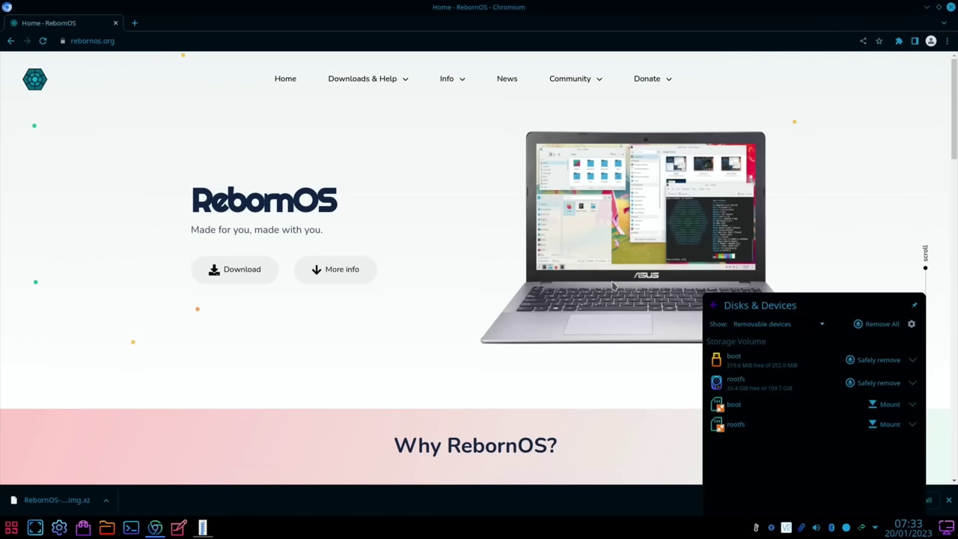
Launch Raspberry Pi Imager and pick the downloaded RebornOS image from Downloads as a custom OS
{"action": "key", "text": "super"}
{"action": "type", "text": "i"}
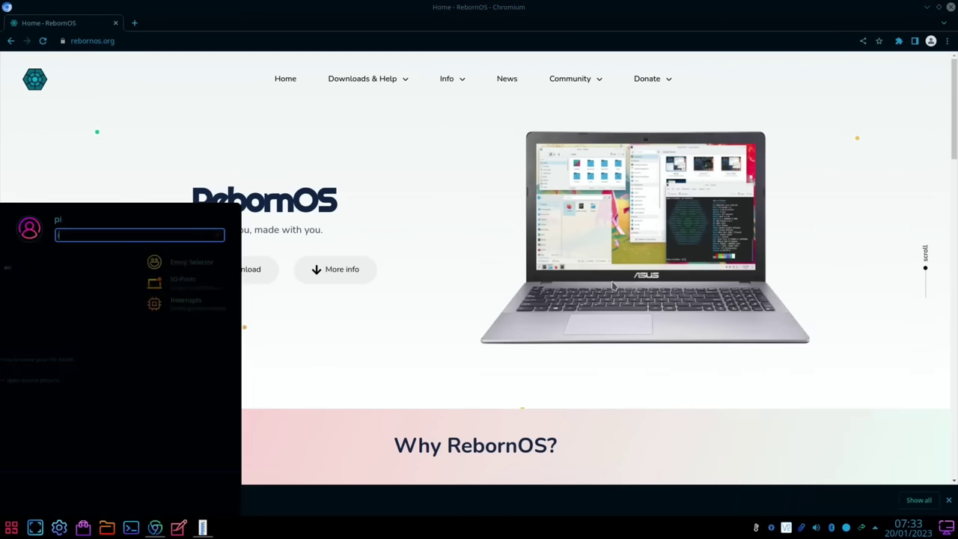
{"action": "type", "text": "mage"}
{"action": "left_click", "coordinate": [67, 264]}
{"action": "left_click", "coordinate": [411, 305]}
{"action": "scroll", "coordinate": [411, 305], "scroll_direction": "down", "scroll_amount": 5}
{"action": "left_click", "coordinate": [407, 350]}
{"action": "left_click", "coordinate": [269, 157]}
{"action": "double_click", "coordinate": [355, 228]}
Write the image to the internal SD card, confirm erasing it, and dismiss the completion message
{"action": "left_click", "coordinate": [573, 312]}
{"action": "left_click", "coordinate": [491, 218]}
{"action": "left_click", "coordinate": [631, 308]}
{"action": "left_click", "coordinate": [531, 308]}
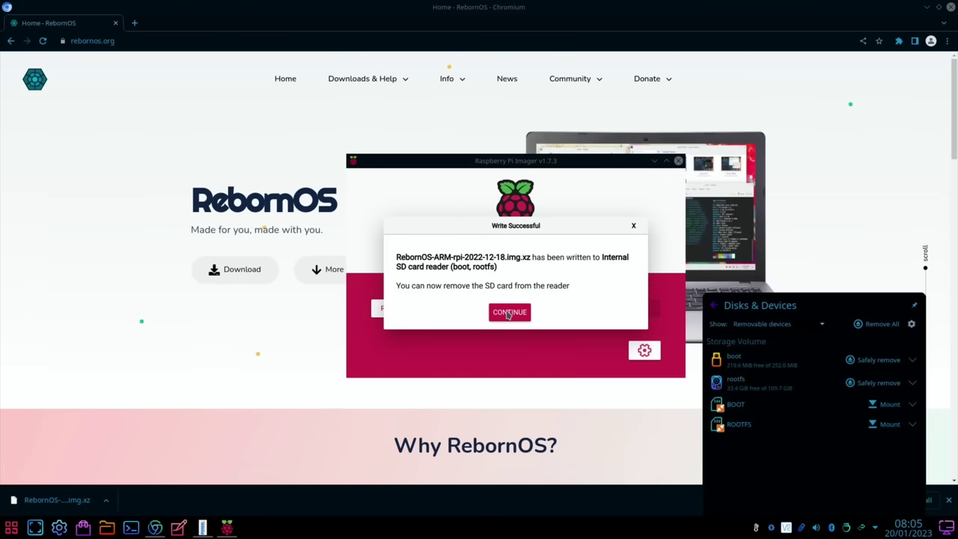
{"action": "left_click", "coordinate": [508, 313]}
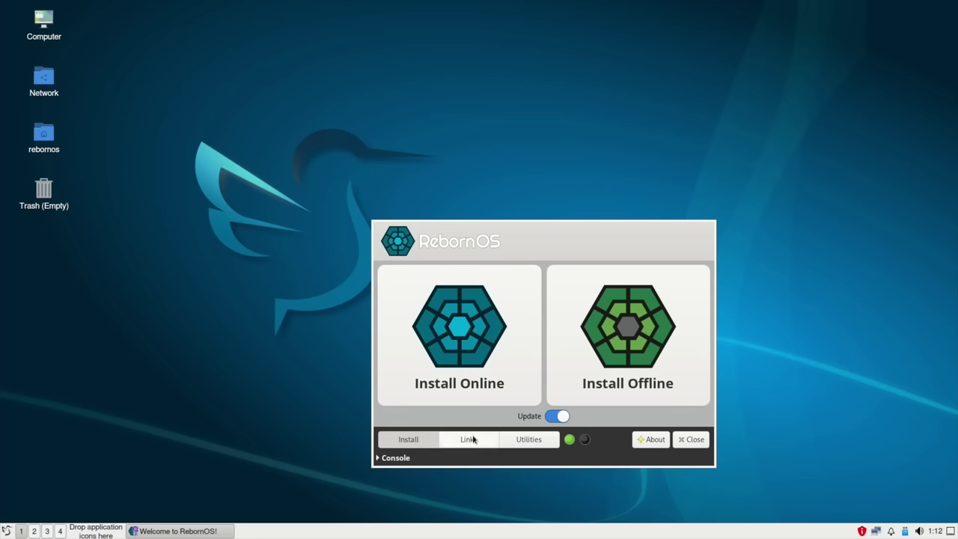
Go to the Links page and open Utilities to show its installation notice
{"action": "left_click", "coordinate": [473, 440]}
{"action": "left_click", "coordinate": [526, 439]}
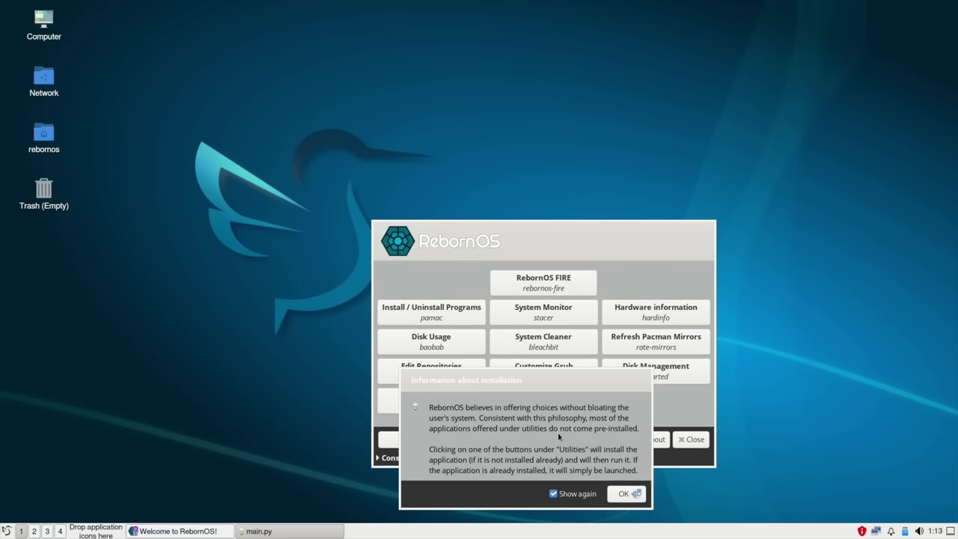
Dismiss the installation notice and open the RebornOS website in the browser
{"action": "key", "text": "Return"}
{"action": "left_click", "coordinate": [472, 442]}
{"action": "left_click", "coordinate": [413, 328]}
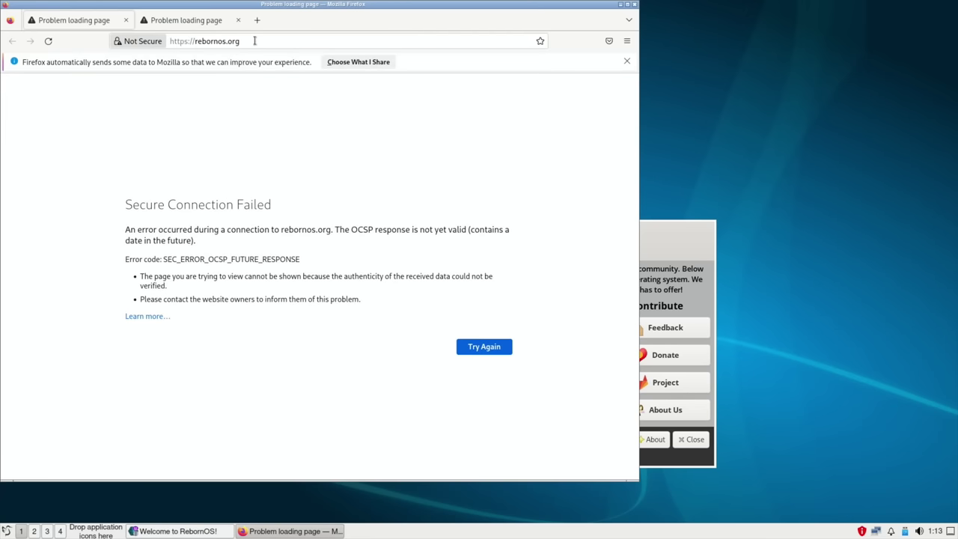
Close the extra tab, search the web for 'reborn os', and check the system clock
{"action": "left_click", "coordinate": [254, 42]}
{"action": "key", "text": "Escape"}
{"action": "key", "text": "ctrl+w"}
{"action": "left_click", "coordinate": [214, 42]}
{"action": "type", "text": "reborn os"}
{"action": "key", "text": "Return"}
{"action": "left_click", "coordinate": [935, 531]}
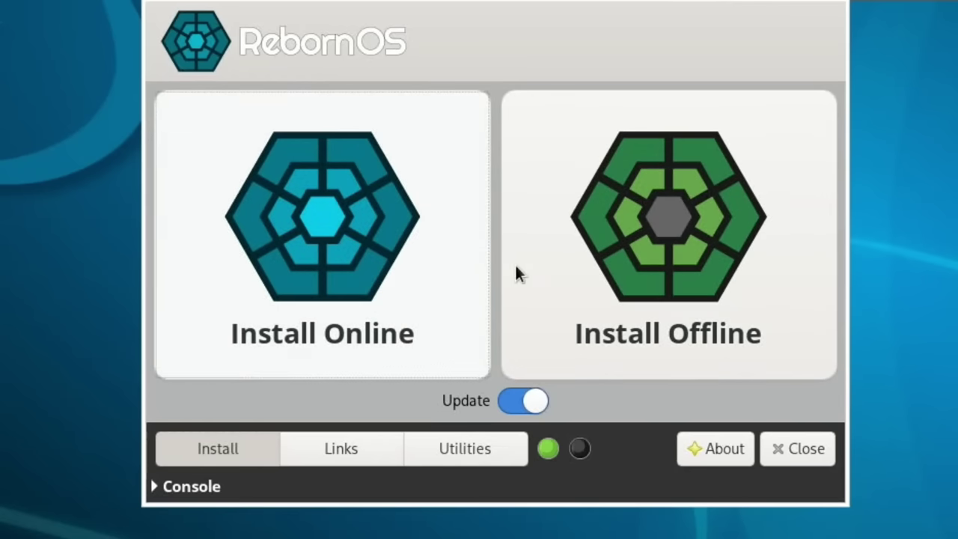
Start the offline installation, keeping British English as the installer language
{"action": "left_click", "coordinate": [668, 366]}
{"action": "left_click", "coordinate": [361, 376]}
{"action": "left_click", "coordinate": [354, 96]}
{"action": "key", "text": "alt+n"}
Pass the Location step, fill in the Users details, and continue past the summary
{"action": "left_click", "coordinate": [899, 482]}
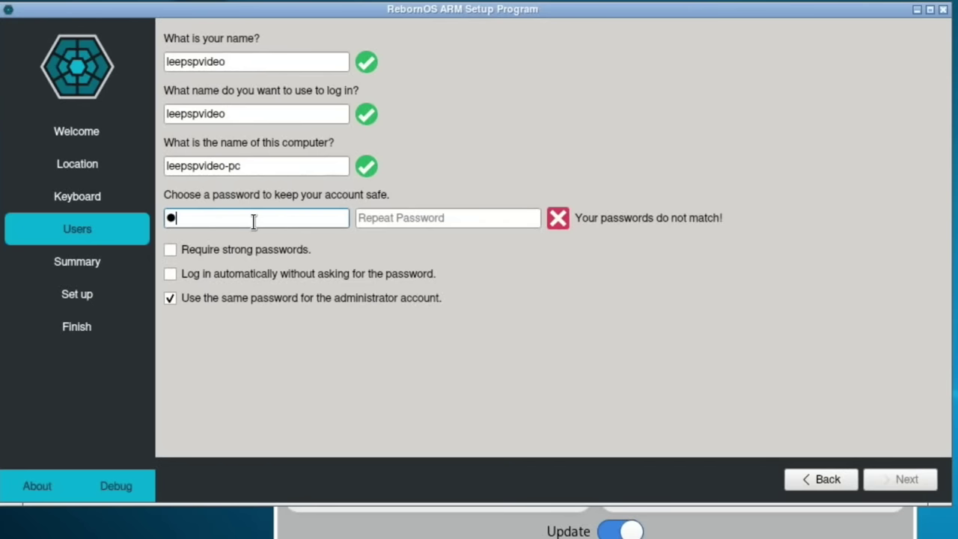
{"action": "type", "text": "abcde"}
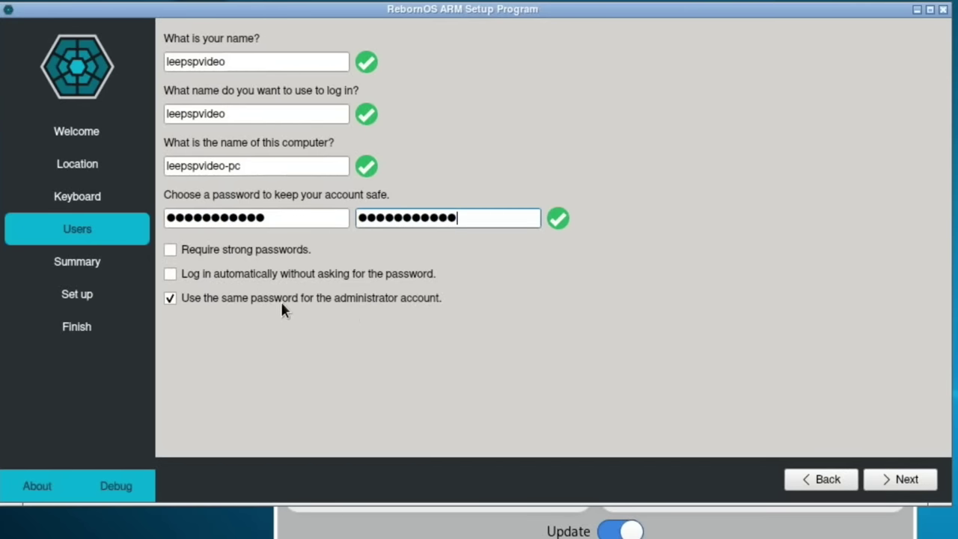
{"action": "left_click", "coordinate": [906, 480]}
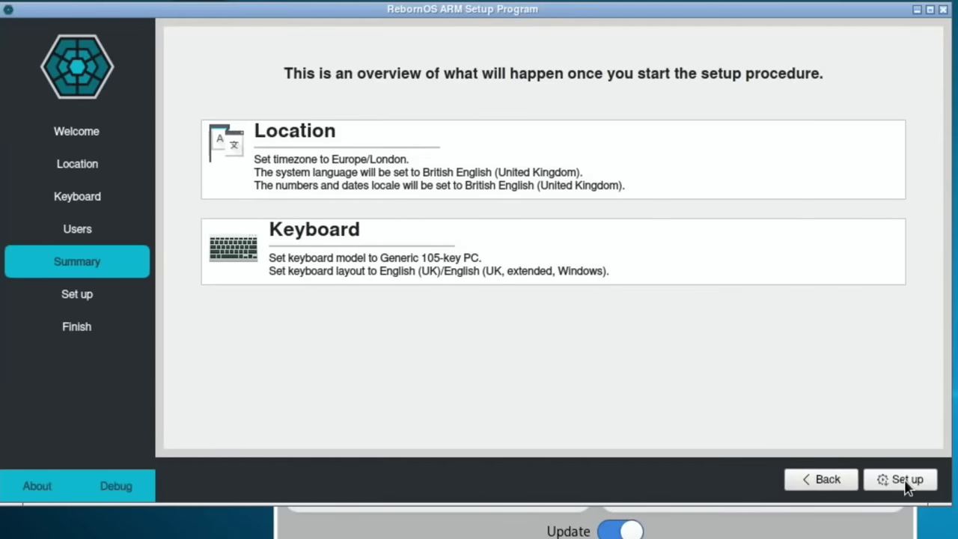
{"action": "left_click", "coordinate": [904, 480]}
Confirm Set up now to start installing the system
{"action": "left_click", "coordinate": [577, 268]}
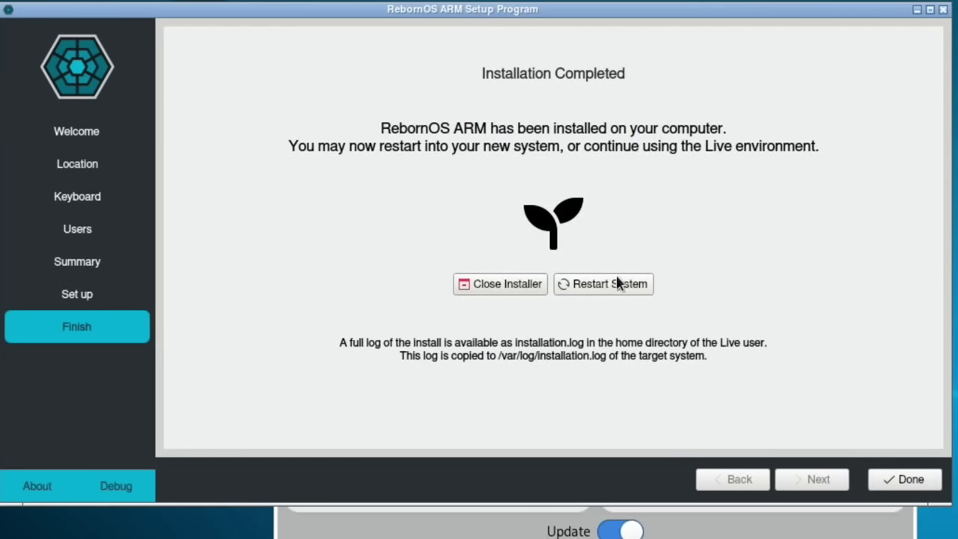
Restart into the new system, then open the LXQt application menu
{"action": "left_click", "coordinate": [608, 284]}
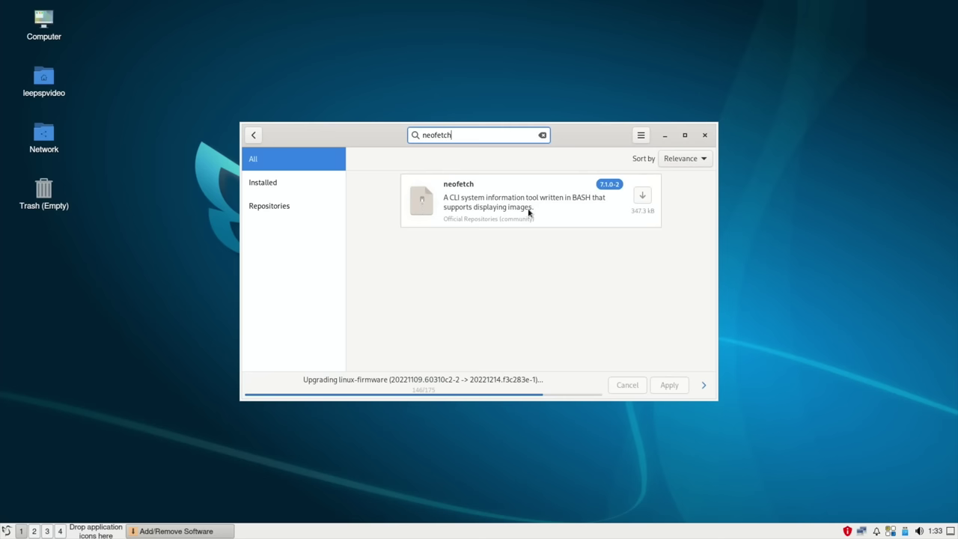
{"action": "left_click", "coordinate": [7, 531]}
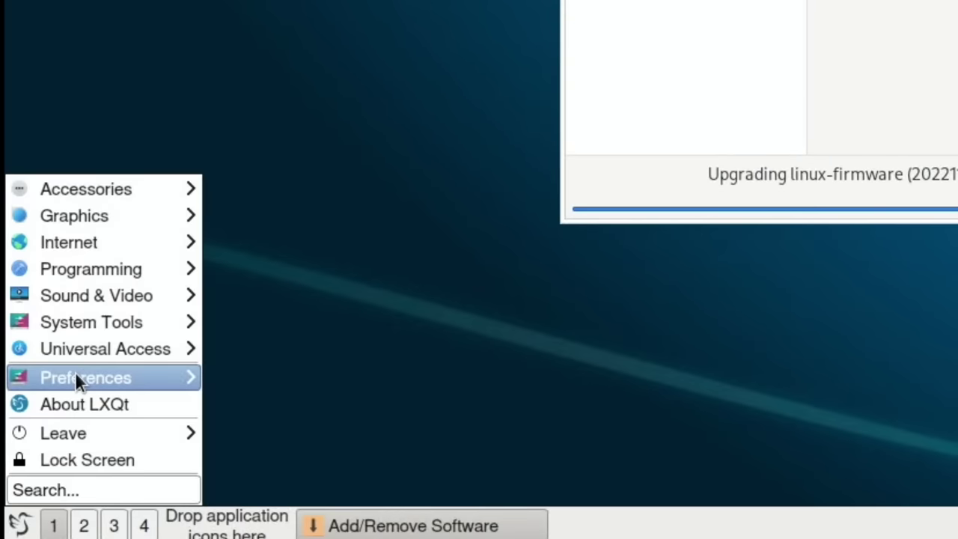
Launch Add/Remove Software, then the Onboard on-screen keyboard, from the application menu
{"action": "mouse_move", "coordinate": [76, 376]}
{"action": "left_click", "coordinate": [246, 385]}
{"action": "left_click", "coordinate": [21, 525]}
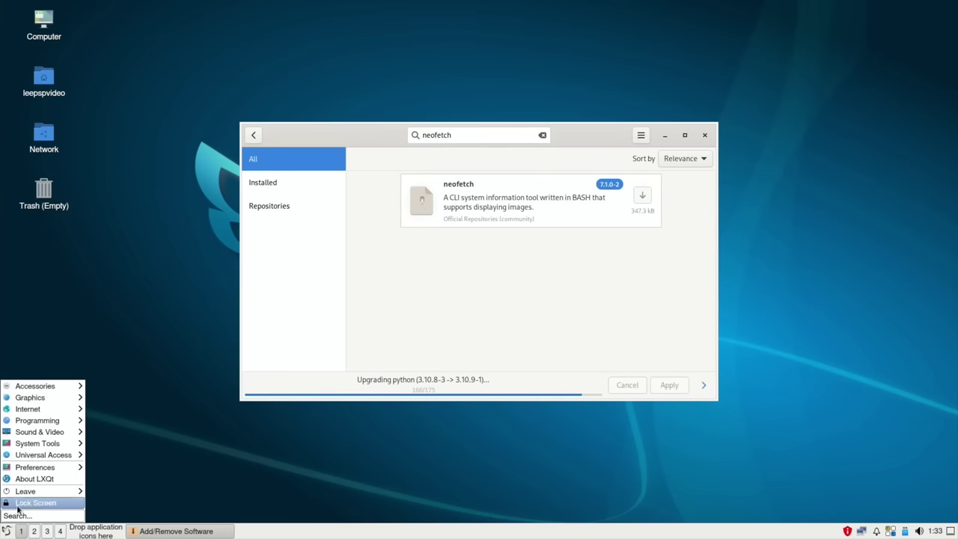
{"action": "mouse_move", "coordinate": [33, 457]}
{"action": "left_click", "coordinate": [106, 457]}
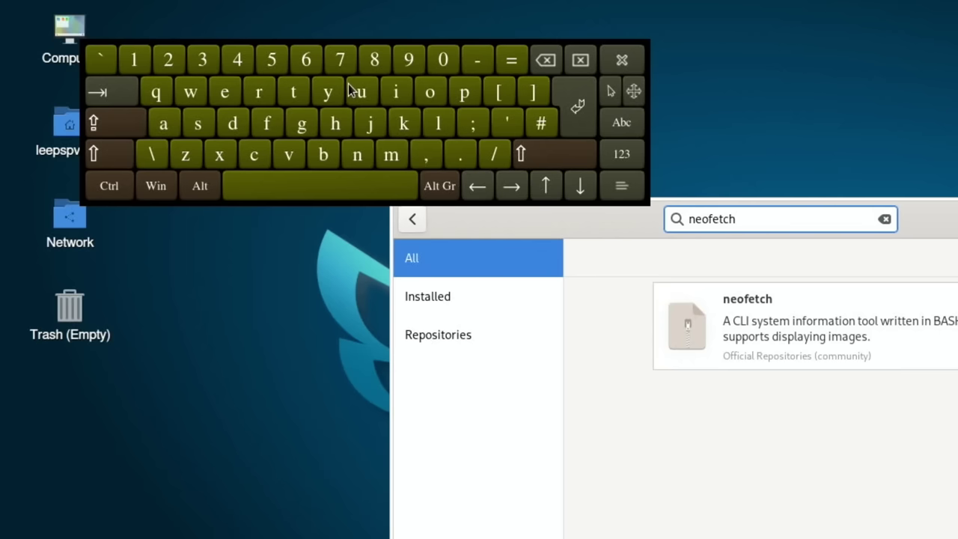
Look through Onboard's snippets panel and preferences, then set the layout to Full Keyboard
{"action": "left_click", "coordinate": [620, 185]}
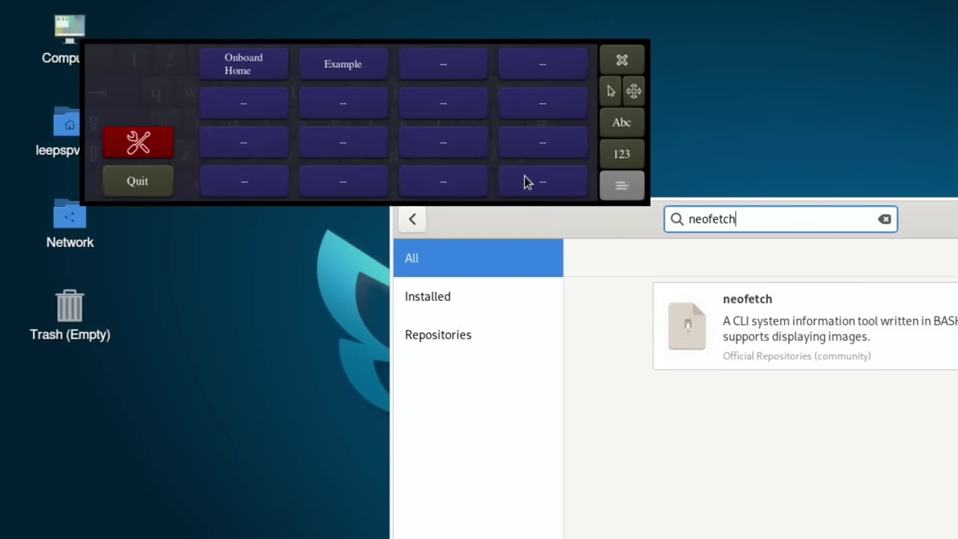
{"action": "left_click", "coordinate": [150, 146]}
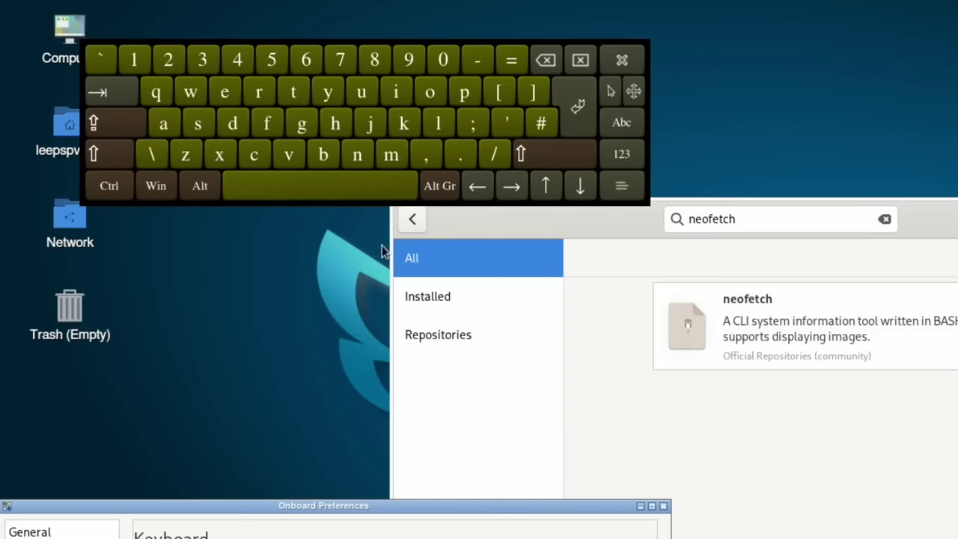
{"action": "left_click_drag", "start_coordinate": [423, 507], "coordinate": [588, 297]}
{"action": "left_click", "coordinate": [208, 349]}
{"action": "left_click", "coordinate": [199, 327]}
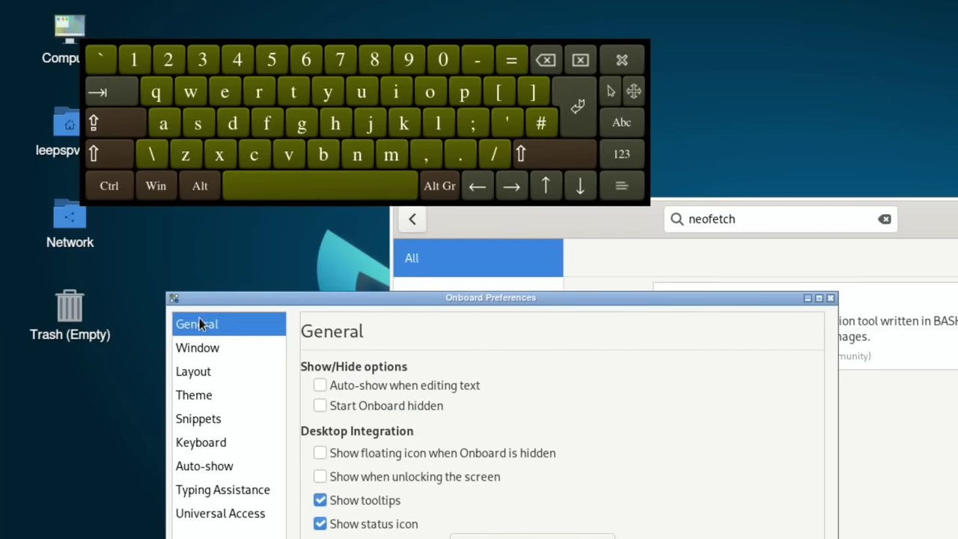
{"action": "left_click", "coordinate": [197, 347]}
{"action": "left_click", "coordinate": [195, 371]}
{"action": "left_click", "coordinate": [360, 425]}
Try the Ambiance, Blackboard, Classic Onboard and DarkRoom themes, settling on High Contrast, Inverse
{"action": "left_click", "coordinate": [209, 401]}
{"action": "left_click", "coordinate": [326, 372]}
{"action": "left_click", "coordinate": [328, 395]}
{"action": "left_click", "coordinate": [329, 411]}
{"action": "left_click", "coordinate": [330, 389]}
{"action": "left_click", "coordinate": [338, 428]}
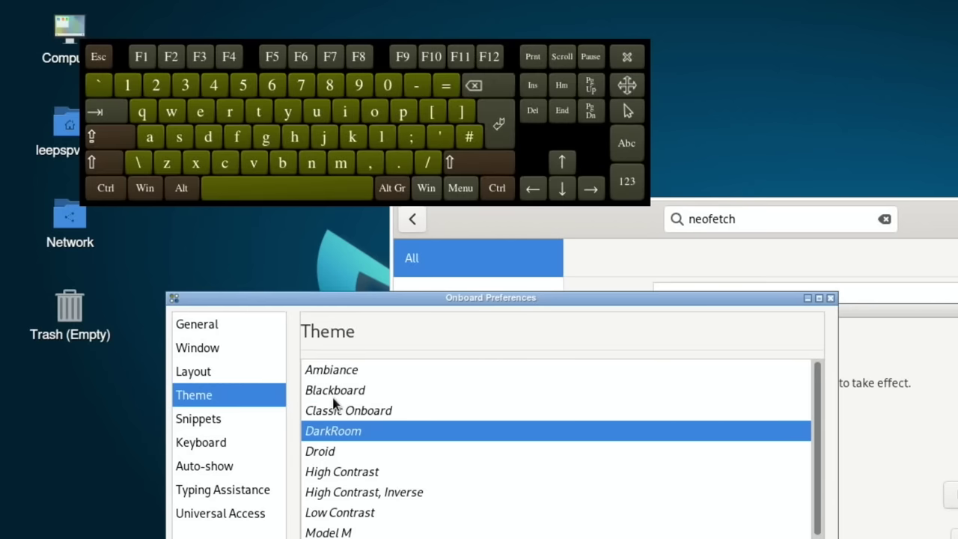
{"action": "left_click", "coordinate": [325, 368]}
{"action": "left_click", "coordinate": [342, 497]}
Review the Snippets, behaviour and Auto-show settings, then enlarge the keyboard to the screen edge
{"action": "left_click", "coordinate": [199, 420]}
{"action": "left_click", "coordinate": [201, 443]}
{"action": "left_click", "coordinate": [204, 469]}
{"action": "left_click_drag", "start_coordinate": [578, 298], "coordinate": [630, 411]}
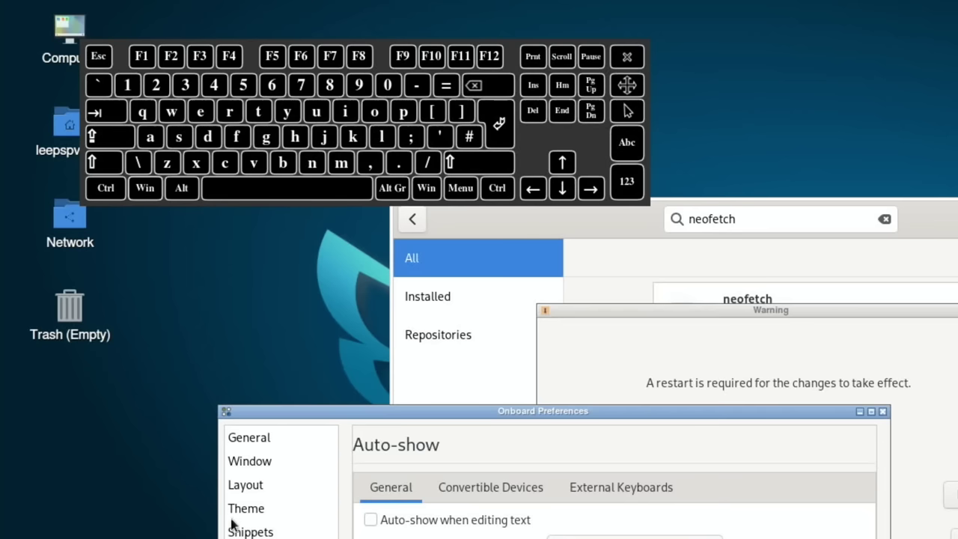
{"action": "left_click", "coordinate": [247, 461]}
{"action": "left_click_drag", "start_coordinate": [642, 200], "coordinate": [956, 340]}
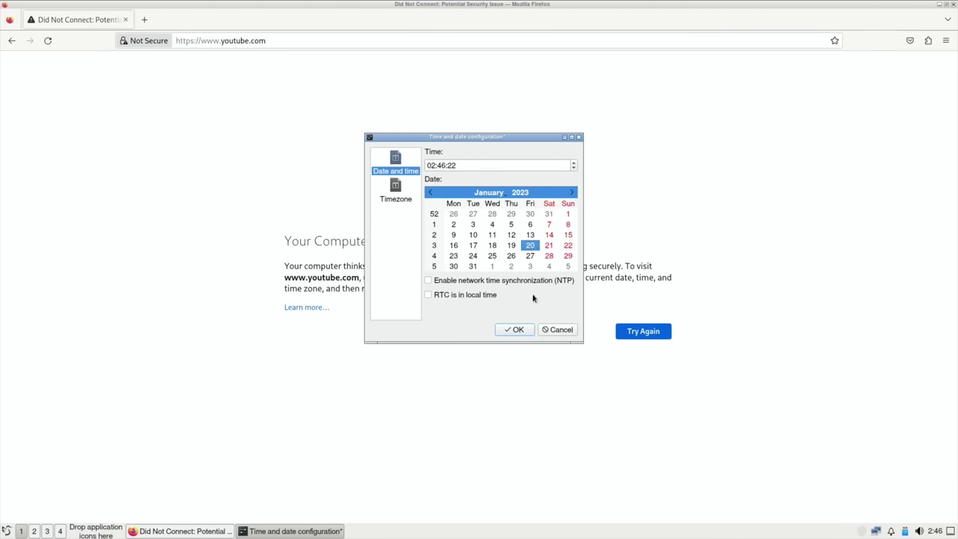
Set the system date to 20 January 2023 and reload youtube.com
{"action": "left_click", "coordinate": [523, 329]}
{"action": "left_click", "coordinate": [280, 41]}
{"action": "key", "text": "Return"}
Enter the creator's channel name in the YouTube search box
{"action": "left_click", "coordinate": [355, 65]}
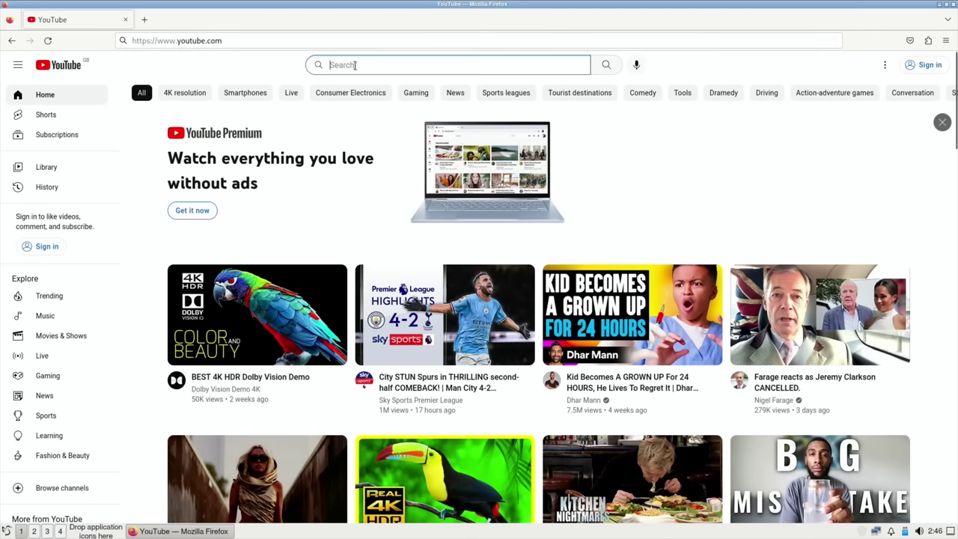
{"action": "type", "text": "leepspvideo"}
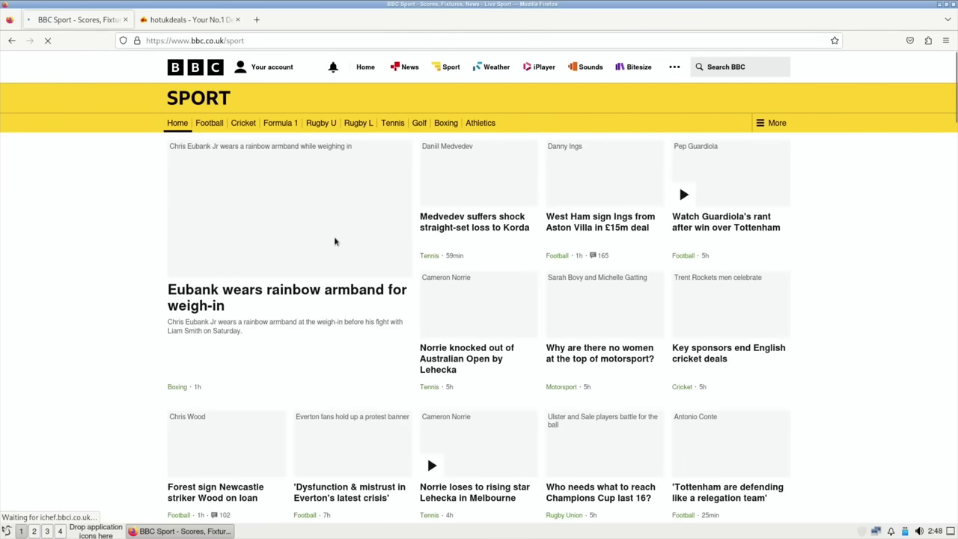
Minimize Firefox and browse in PCManFM-Qt from the home folder up to root, then into /boot
{"action": "left_click", "coordinate": [939, 4]}
{"action": "double_click", "coordinate": [42, 79]}
{"action": "left_click", "coordinate": [474, 136]}
{"action": "left_click", "coordinate": [448, 135]}
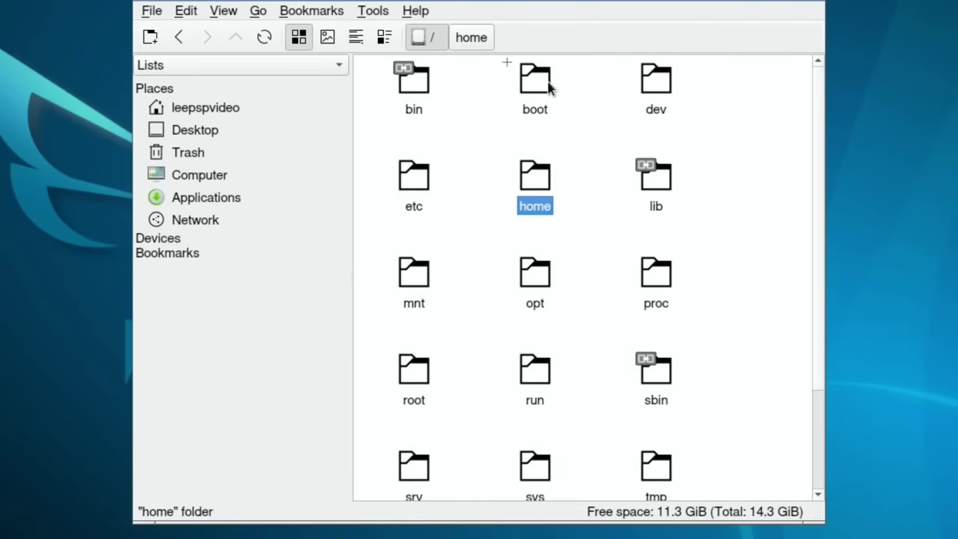
{"action": "double_click", "coordinate": [548, 87]}
Open config.txt from the /boot folder in the text editor
{"action": "scroll", "coordinate": [488, 273], "scroll_direction": "down", "scroll_amount": 5}
{"action": "scroll", "coordinate": [486, 270], "scroll_direction": "up", "scroll_amount": 3}
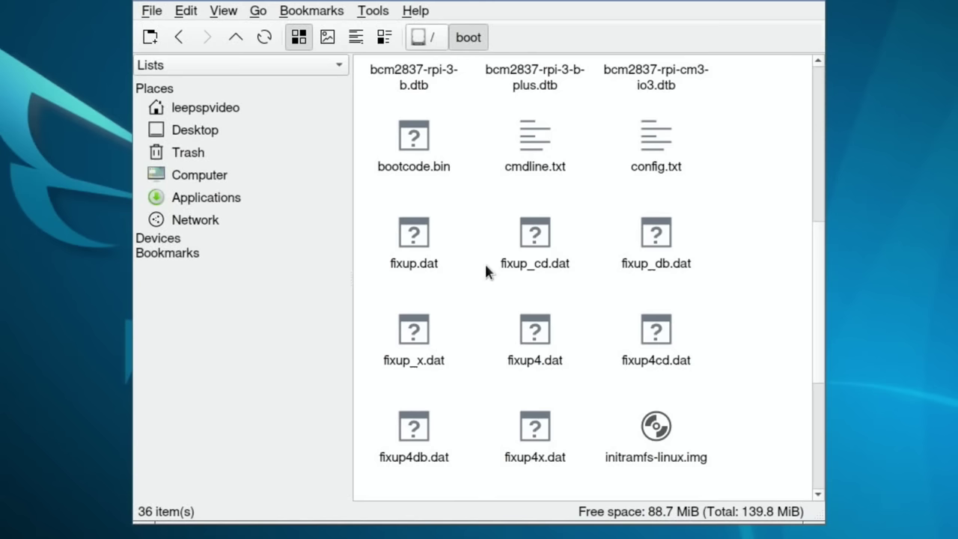
{"action": "double_click", "coordinate": [653, 140]}
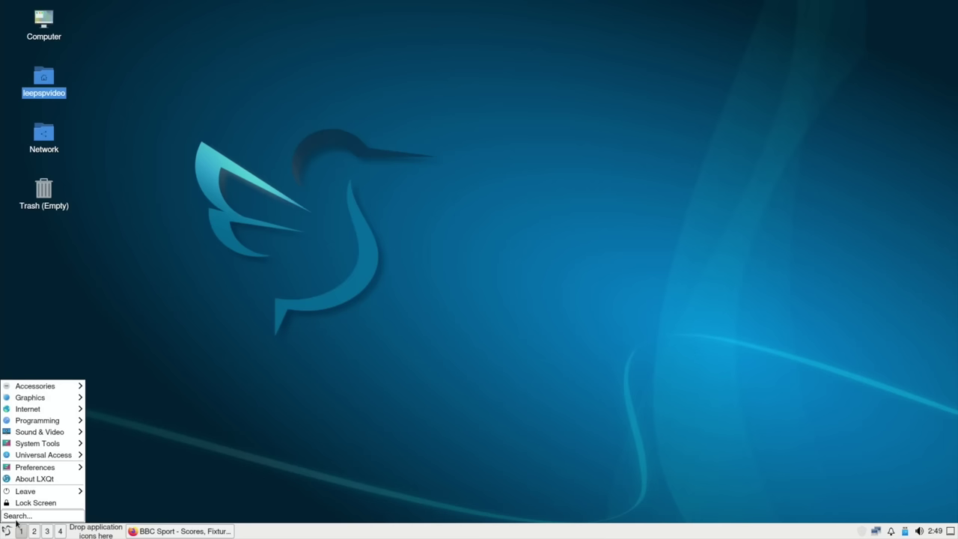